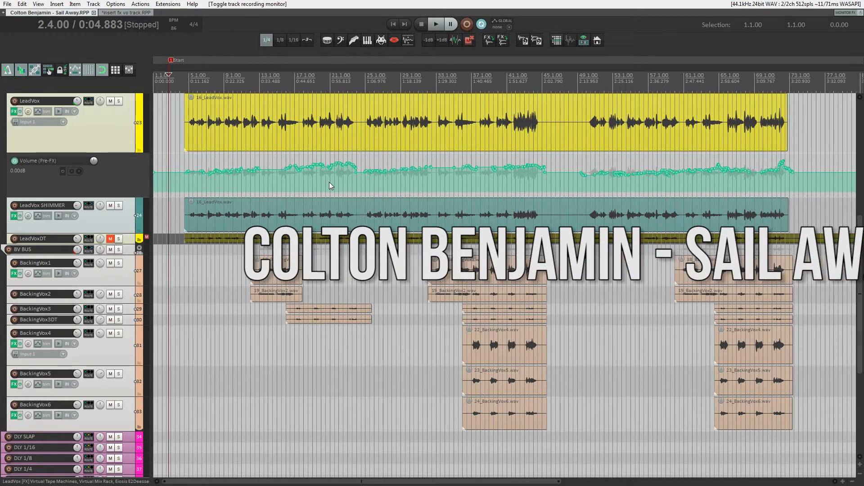
Play back the full mix from the Start marker, stop it, and show the mixer
{"action": "key", "text": "space"}
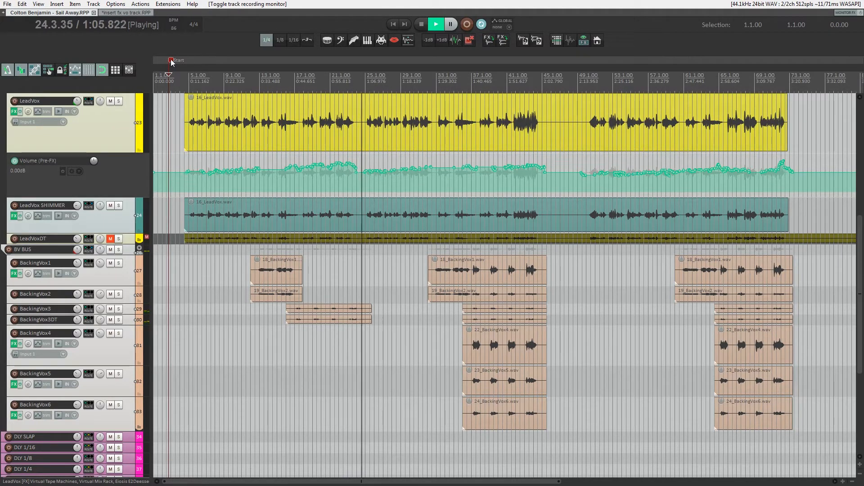
{"action": "key", "text": "space"}
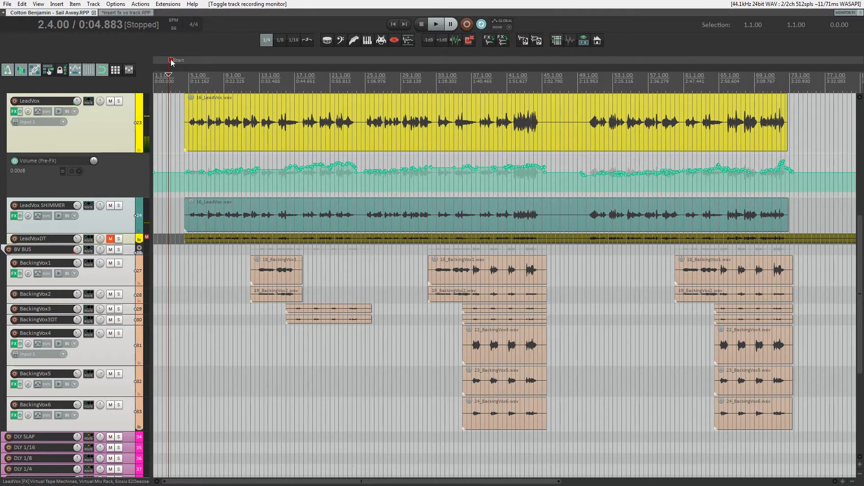
{"action": "key", "text": "ctrl+m"}
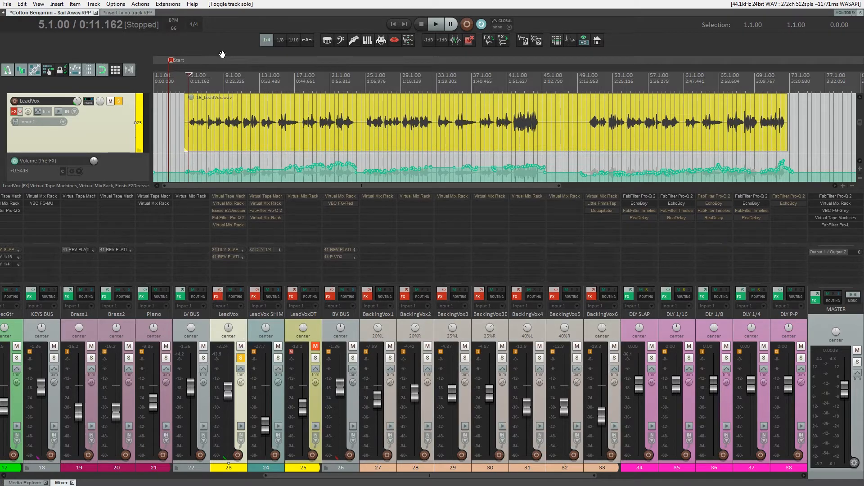
Listen to the soloed LeadVox track with its effects bypassed, raising its fader only for the duration of the playback
{"action": "key", "text": "space"}
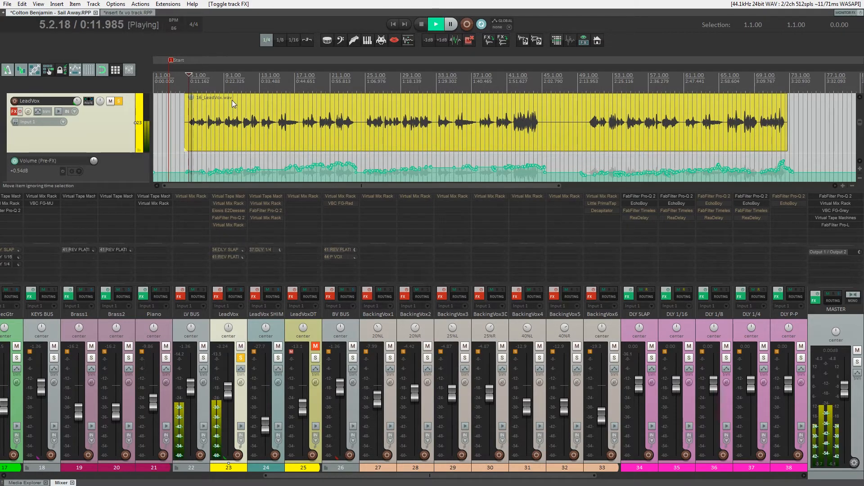
{"action": "left_click_drag", "start_coordinate": [232, 383], "coordinate": [231, 379]}
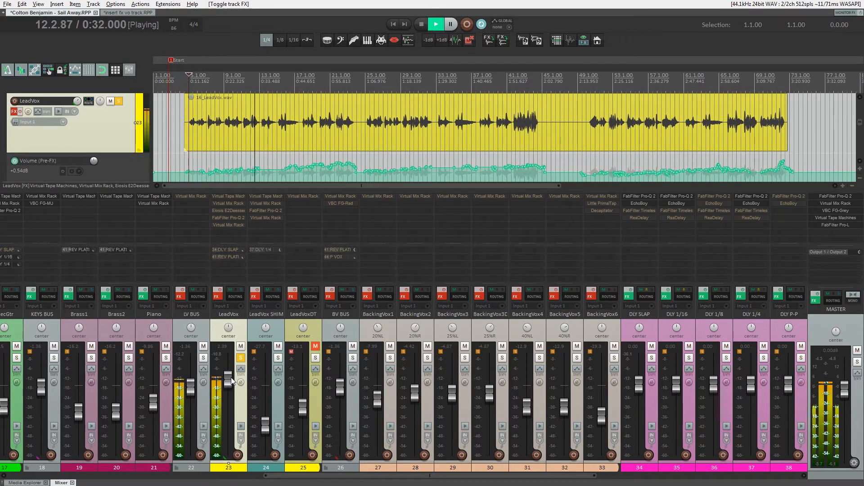
{"action": "scroll", "coordinate": [231, 378], "scroll_direction": "down", "scroll_amount": 5}
{"action": "key", "text": "space"}
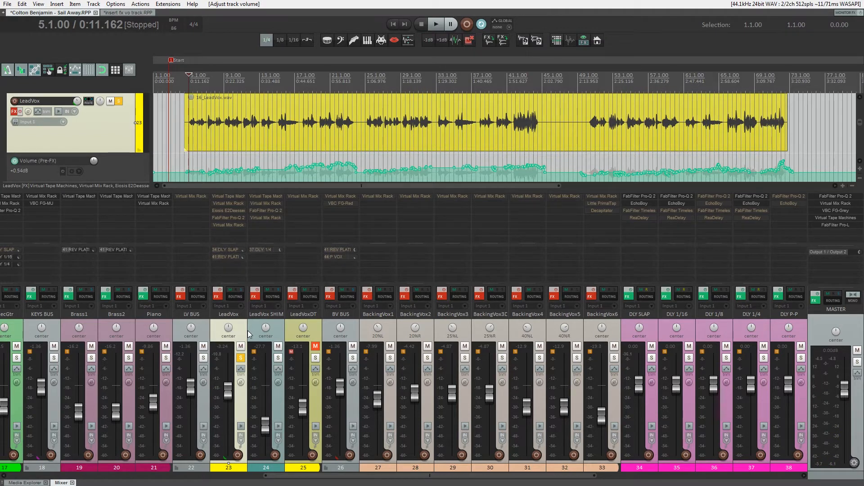
Enable the LeadVox effects chain and its Virtual Tape Machines plugin, comparing the tape processing with bypass during playback
{"action": "key", "text": "b"}
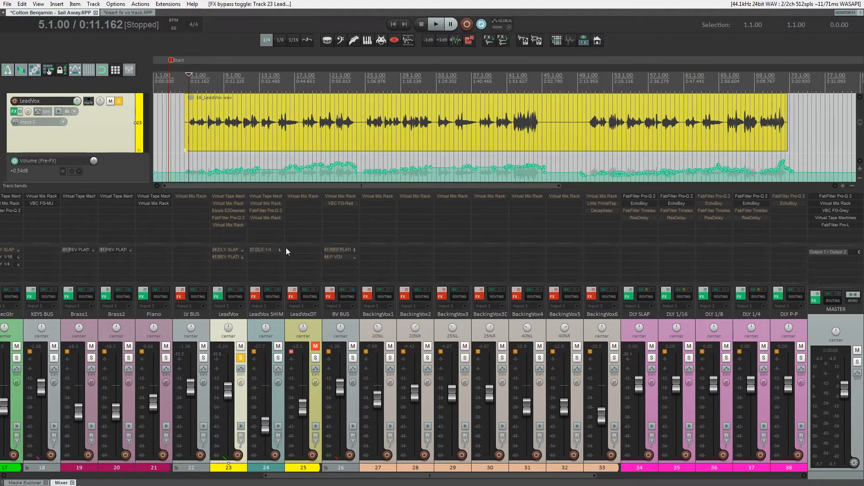
{"action": "left_click", "coordinate": [237, 198], "text": "shift"}
{"action": "key", "text": "space"}
{"action": "left_click", "coordinate": [237, 197]}
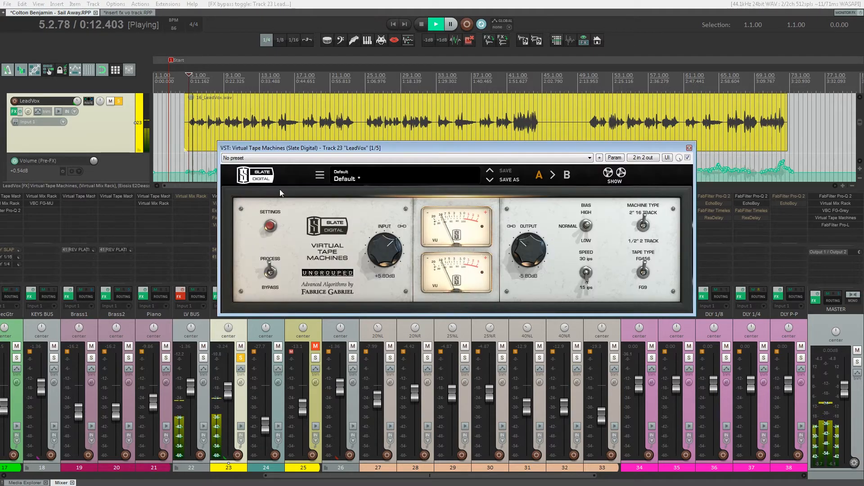
{"action": "left_click", "coordinate": [271, 271]}
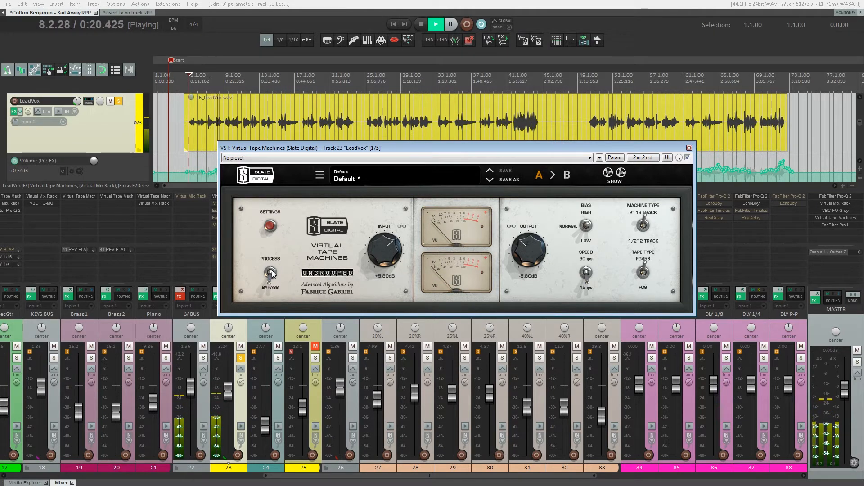
{"action": "key", "text": "space"}
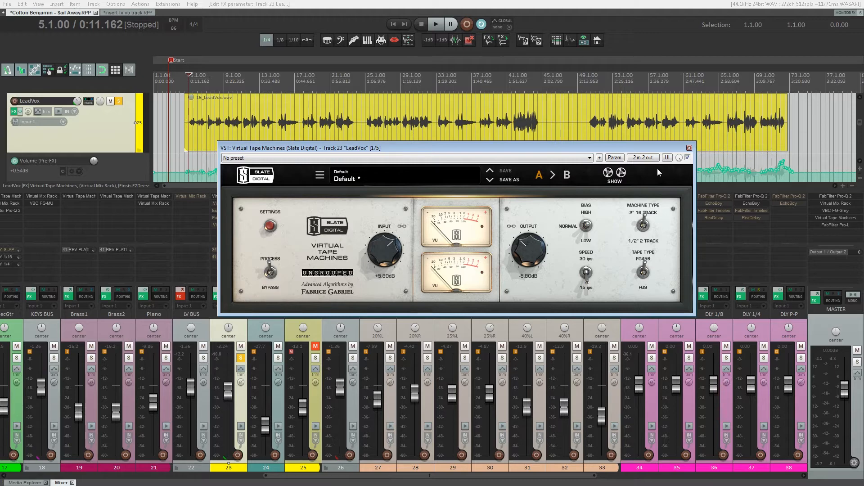
{"action": "key", "text": "Escape"}
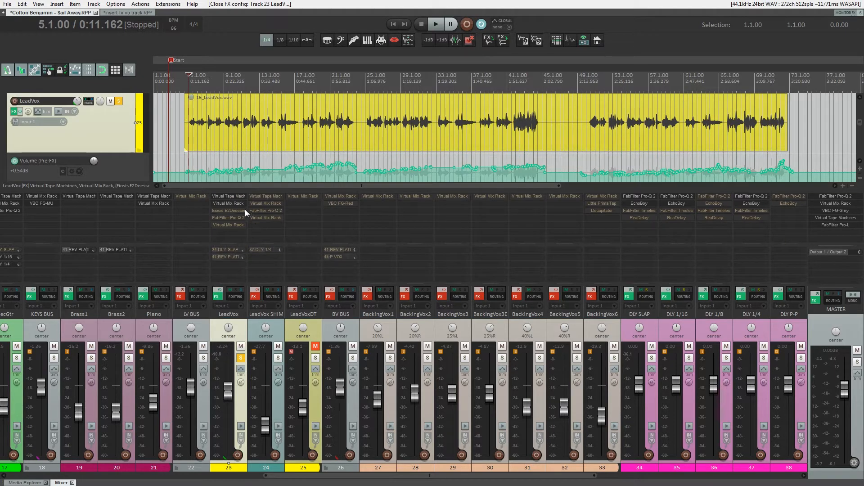
Enable the LeadVox Virtual Mix Rack holding the FG-76 and Virtual Channel modules, comparing it with bypass during playback
{"action": "left_click", "coordinate": [239, 202]}
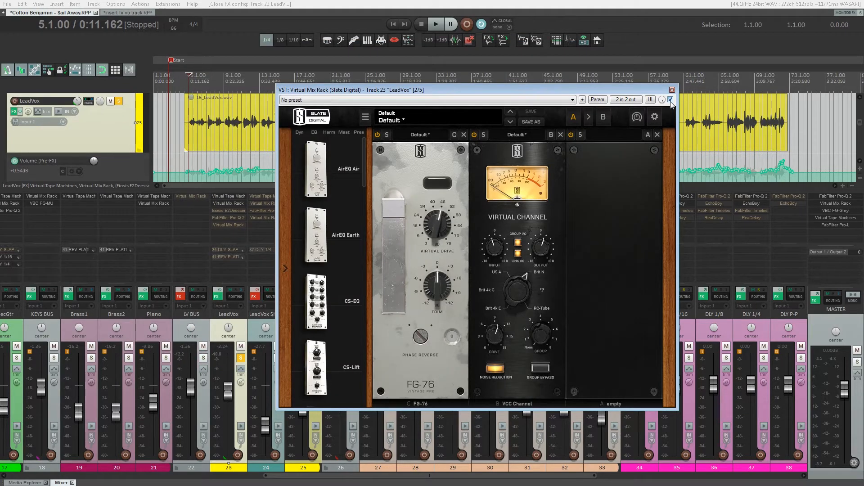
{"action": "key", "text": "space"}
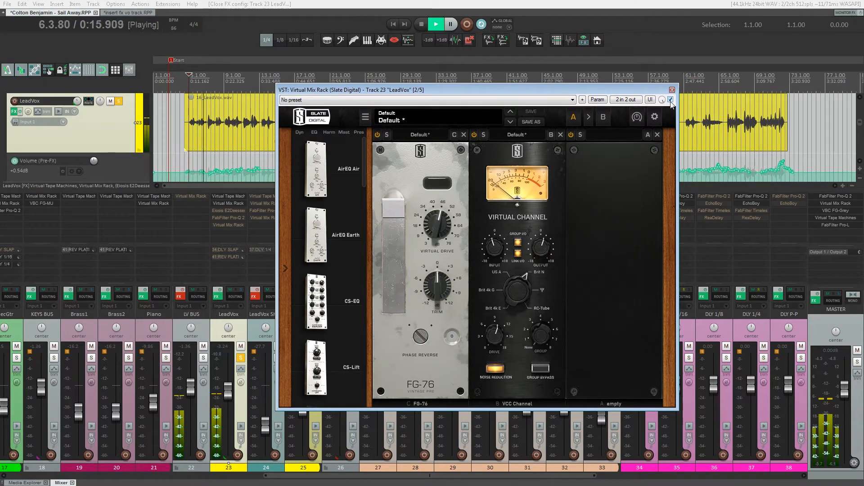
{"action": "left_click", "coordinate": [671, 102]}
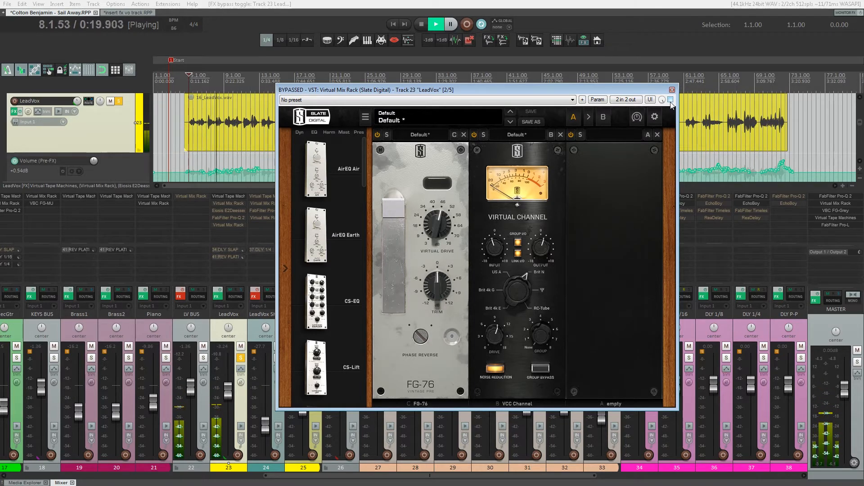
{"action": "left_click", "coordinate": [671, 101]}
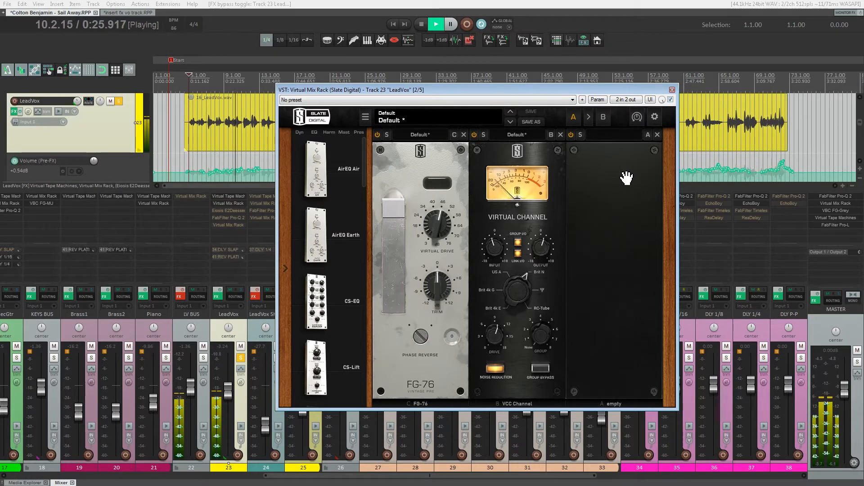
{"action": "key", "text": "space"}
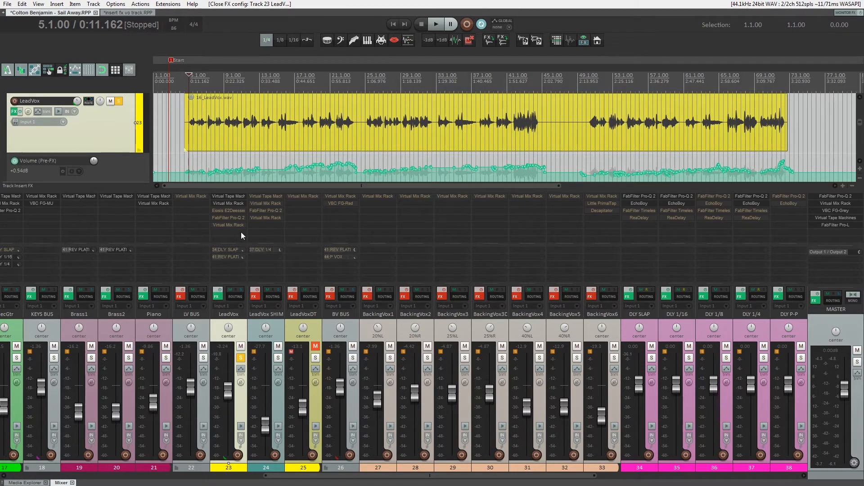
Enable the Eiosis E2Deesser on LeadVox and compare the vocal with and without it during playback
{"action": "left_click", "coordinate": [235, 211]}
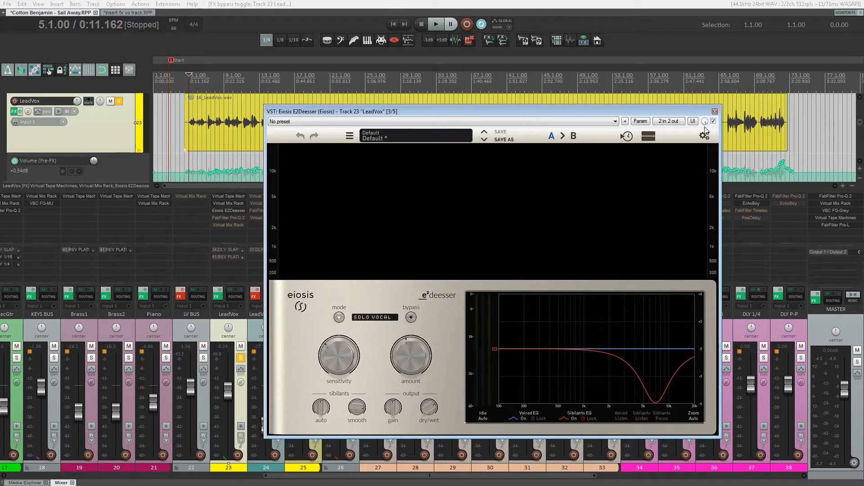
{"action": "left_click", "coordinate": [714, 122]}
{"action": "key", "text": "space"}
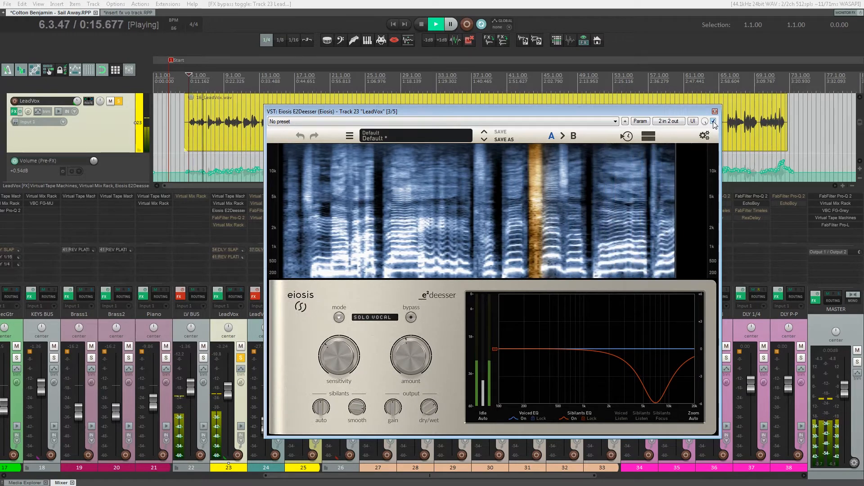
{"action": "left_click", "coordinate": [713, 122]}
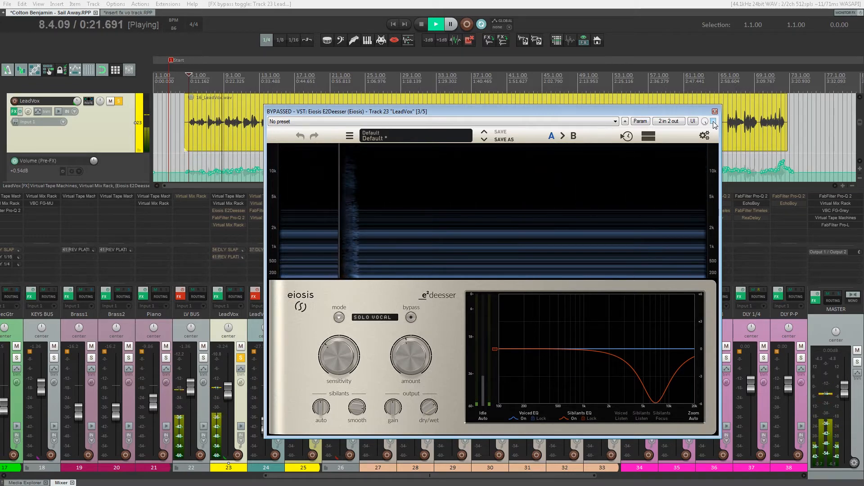
{"action": "key", "text": "space"}
{"action": "left_click", "coordinate": [713, 122]}
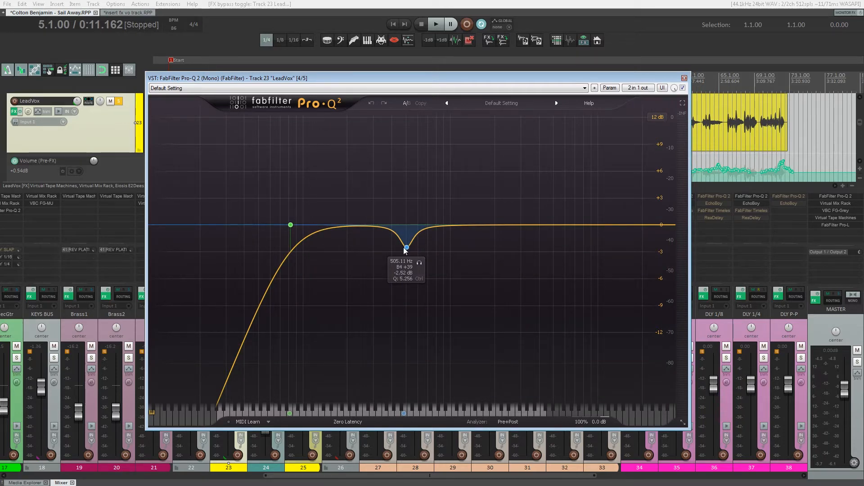
Audition the low-cut band and the 505 Hz cut of the LeadVox FabFilter Pro-Q 2 during playback, and close the plugin
{"action": "key", "text": "space"}
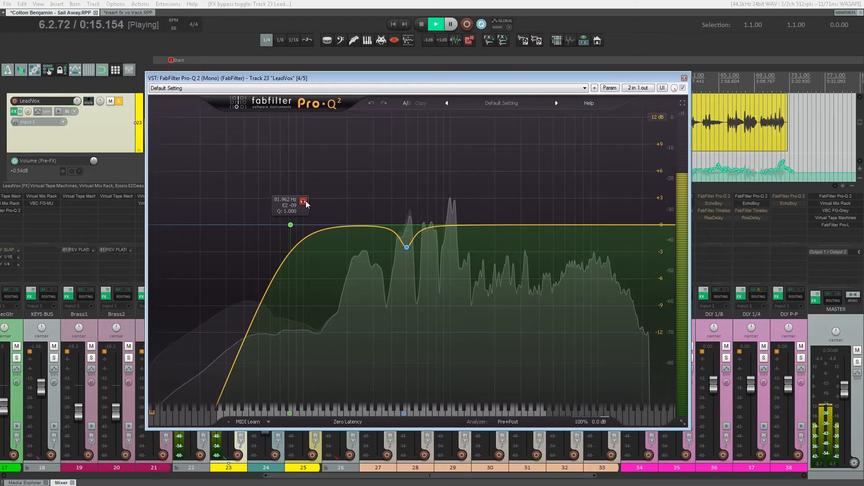
{"action": "key", "text": "space"}
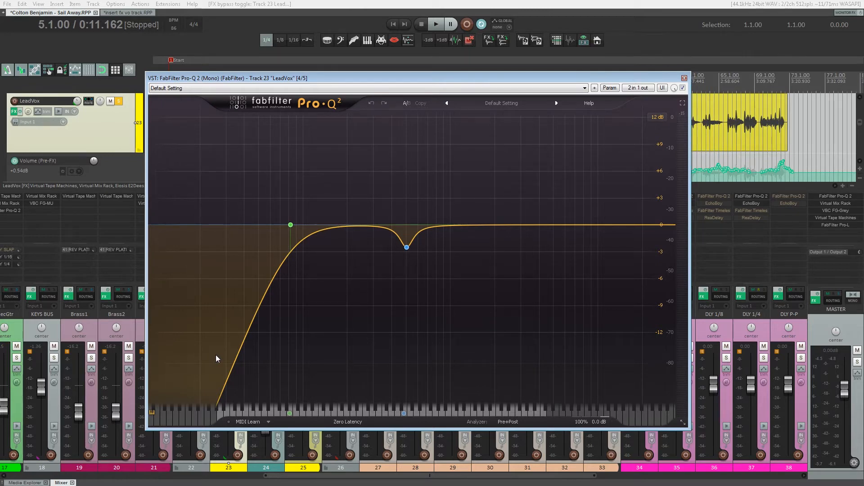
{"action": "mouse_move", "coordinate": [420, 265]}
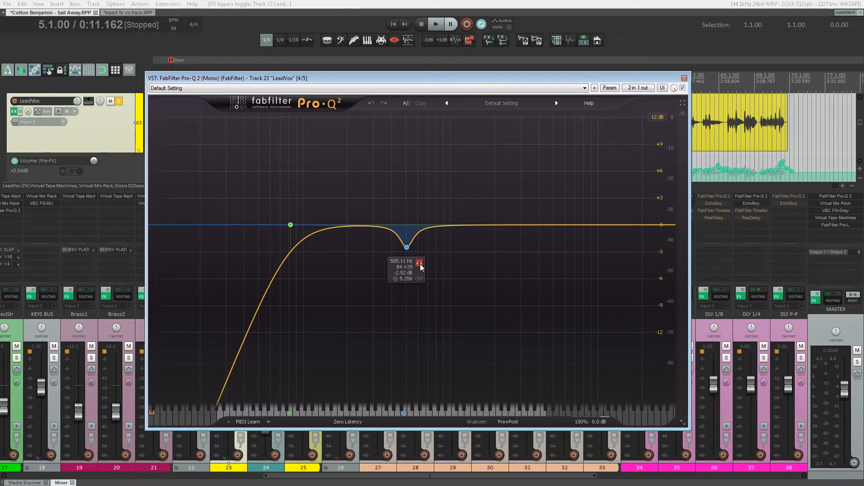
{"action": "key", "text": "space"}
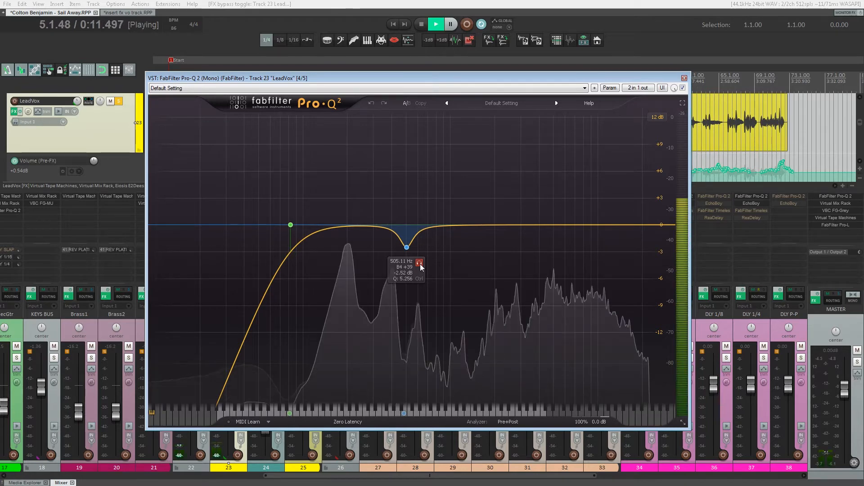
{"action": "left_click", "coordinate": [420, 263]}
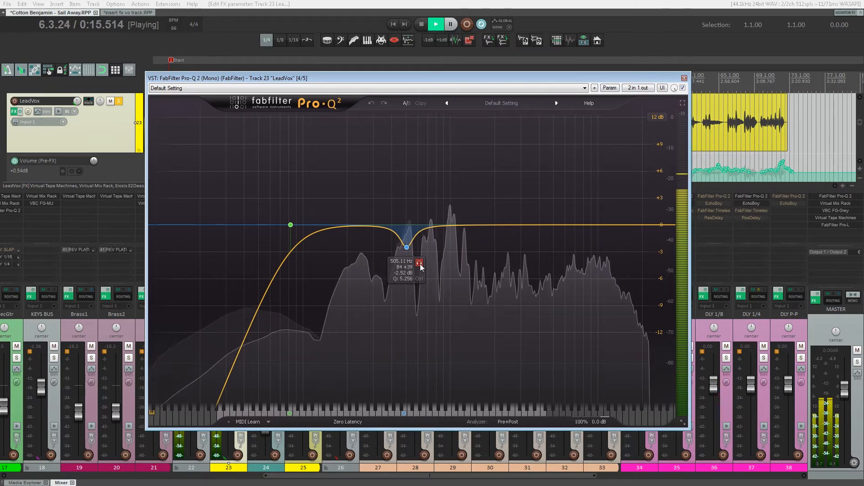
{"action": "left_click", "coordinate": [420, 265]}
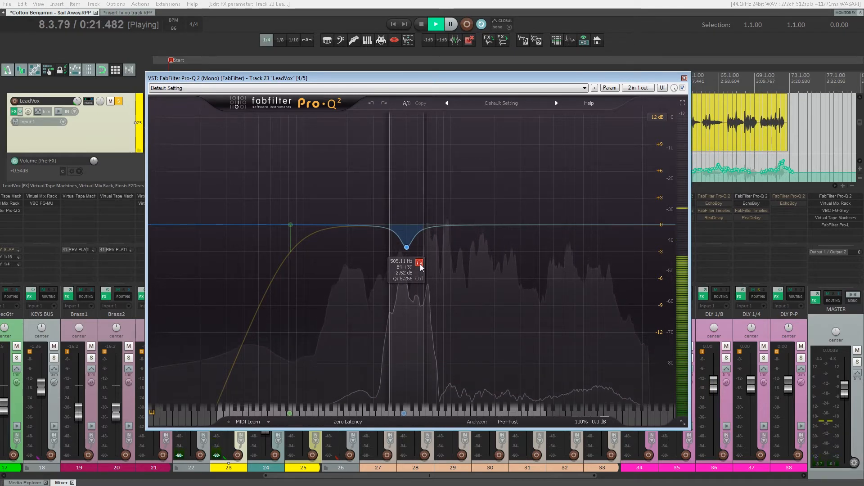
{"action": "left_click", "coordinate": [420, 263]}
{"action": "key", "text": "space"}
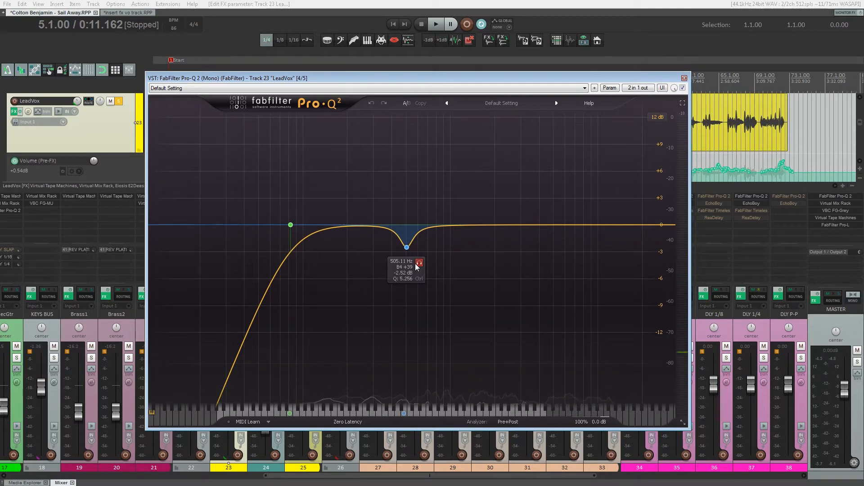
{"action": "key", "text": "Escape"}
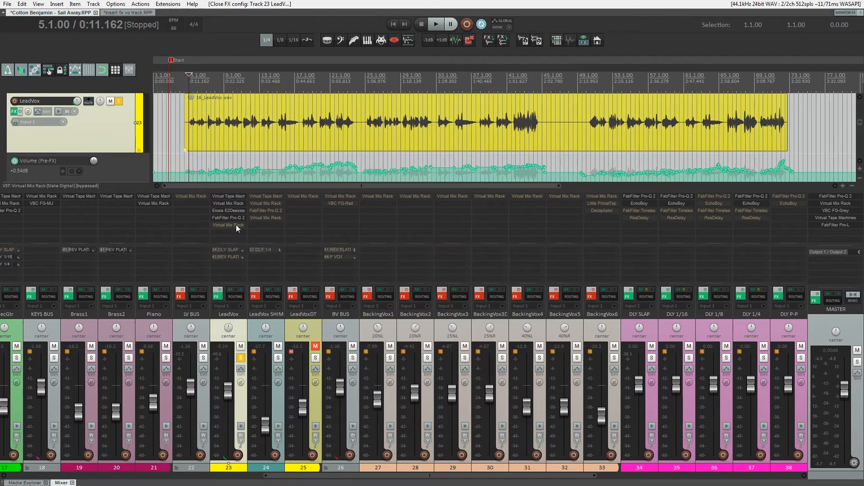